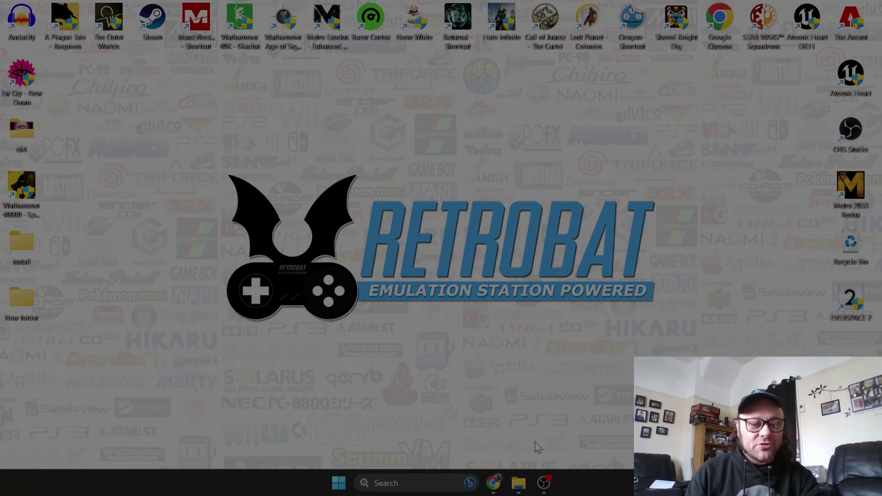
Step: Launch BatGui from the RetroBat folder in File Explorer and move its window right
{"action": "left_click", "coordinate": [520, 487]}
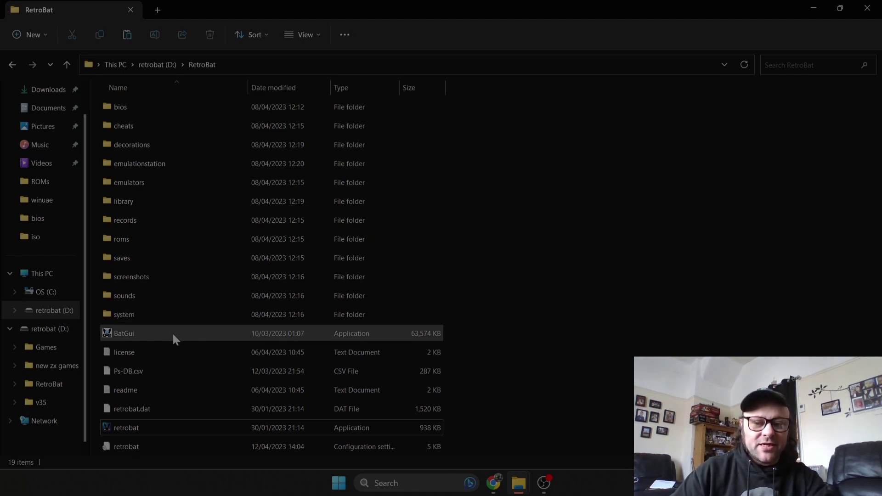
{"action": "mouse_move", "coordinate": [177, 339]}
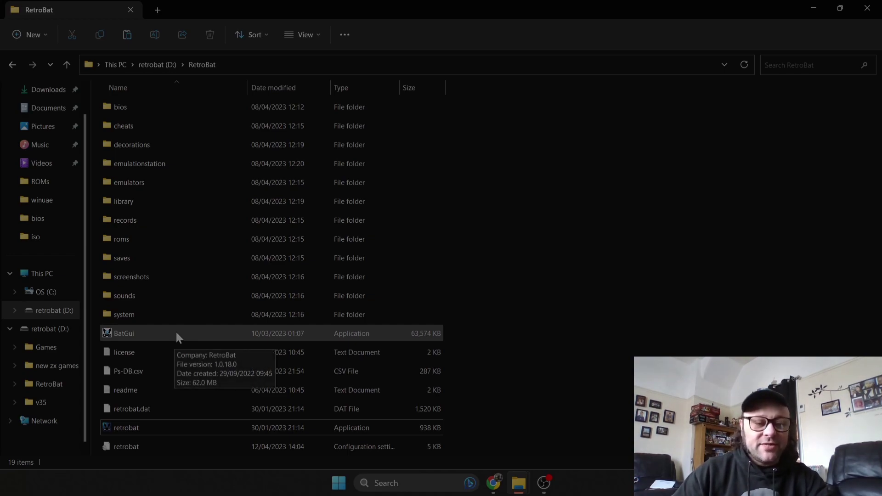
{"action": "double_click", "coordinate": [171, 334]}
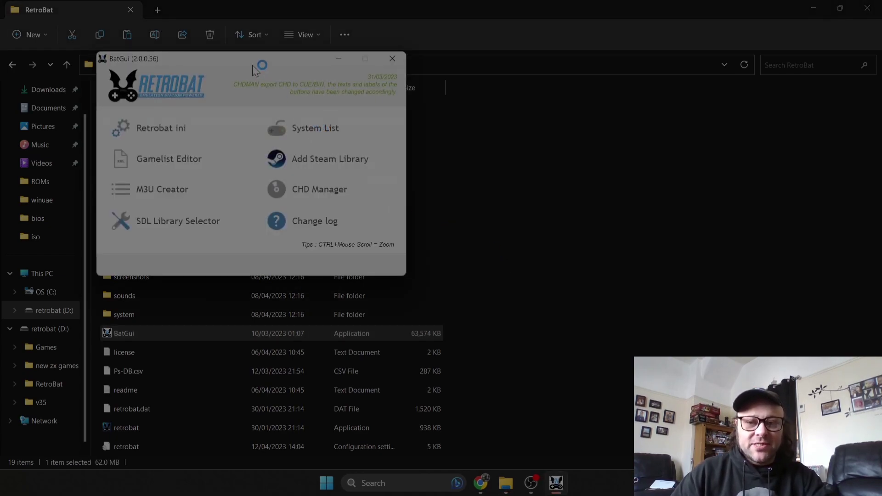
{"action": "left_click_drag", "start_coordinate": [255, 59], "coordinate": [442, 57]}
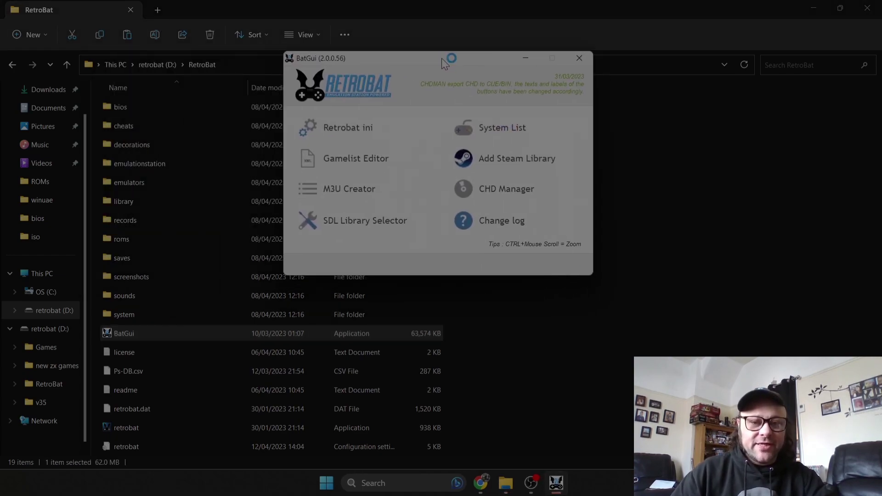
Step: Open BatGui's System List and load the jaguarcd system from the System dropdown
{"action": "left_click", "coordinate": [518, 129]}
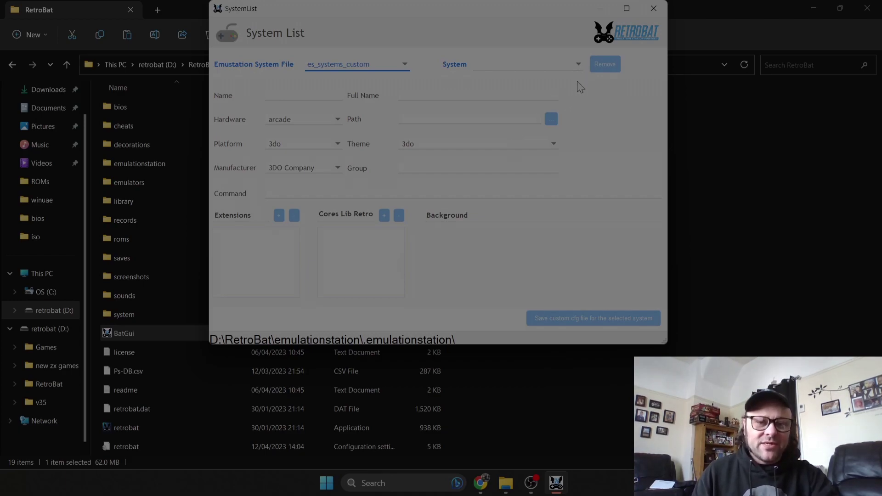
{"action": "left_click", "coordinate": [579, 65]}
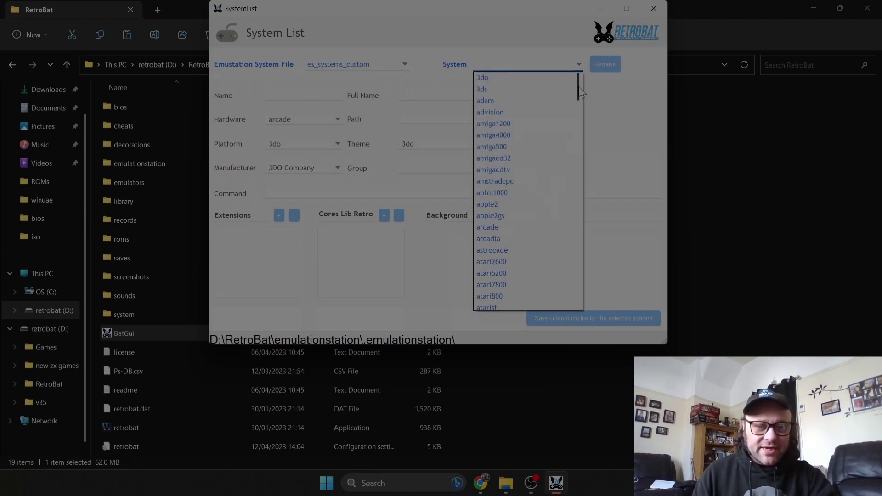
{"action": "left_click_drag", "start_coordinate": [579, 87], "coordinate": [563, 178]}
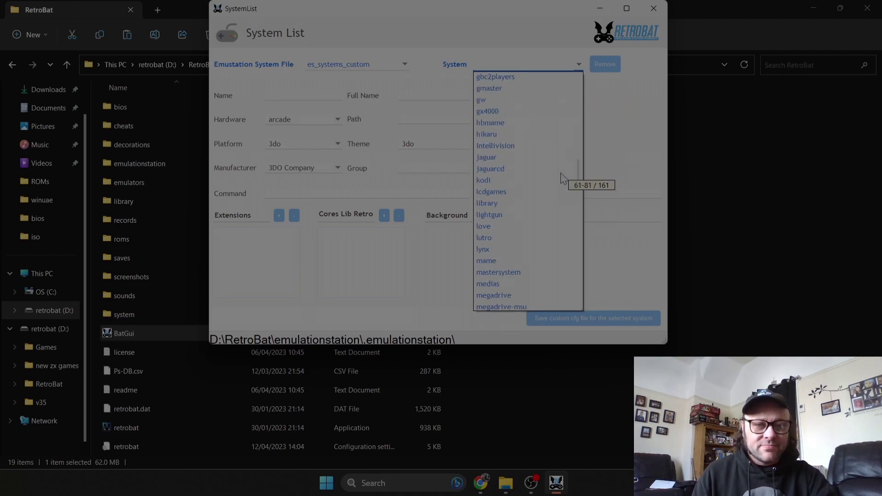
{"action": "left_click", "coordinate": [523, 169]}
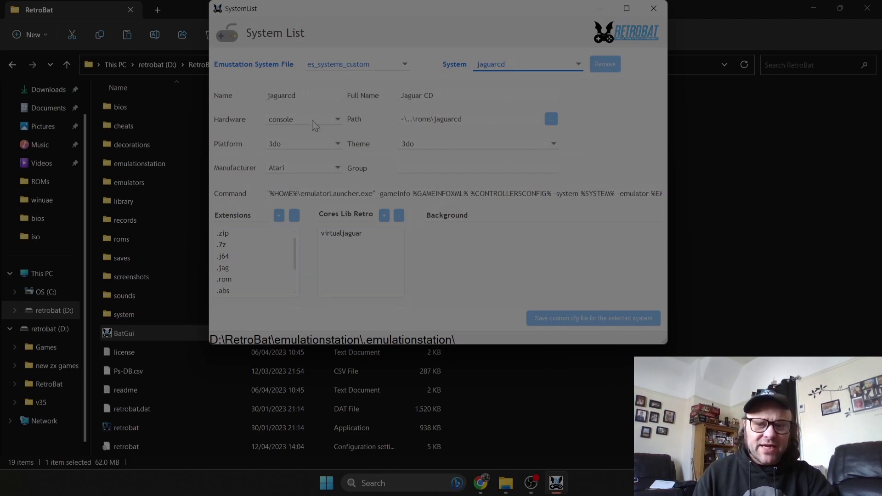
Step: Set jaguarcd's platform and theme to atarijaguar with Atari as manufacturer, then review its extensions
{"action": "left_click", "coordinate": [339, 145]}
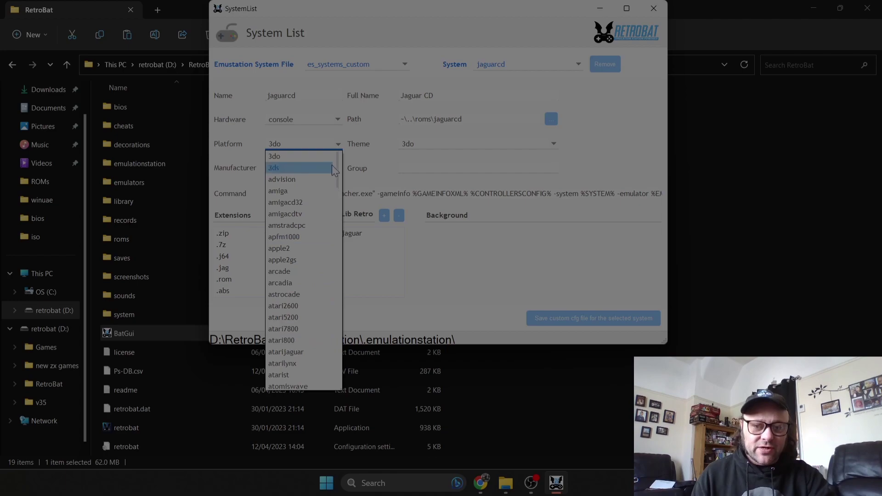
{"action": "mouse_move", "coordinate": [338, 170]}
{"action": "left_mouse_down"}
{"action": "mouse_move", "coordinate": [343, 252]}
{"action": "mouse_move", "coordinate": [338, 169]}
{"action": "left_mouse_up"}
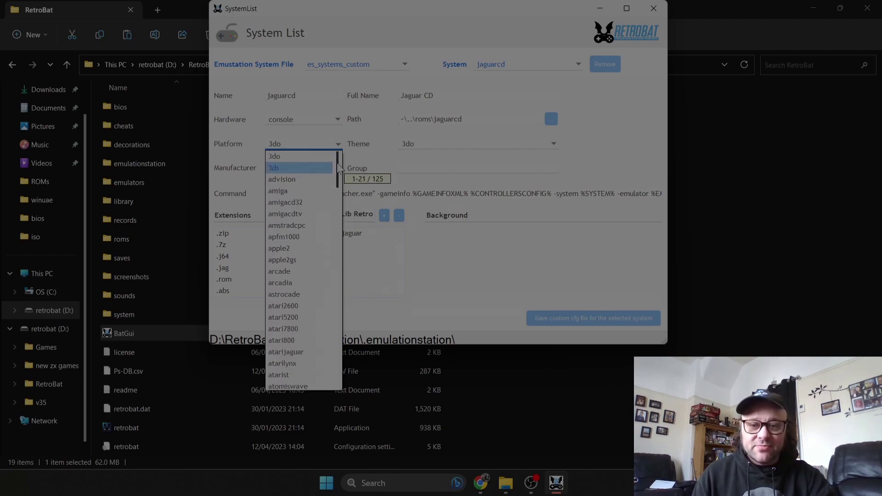
{"action": "left_click", "coordinate": [280, 352]}
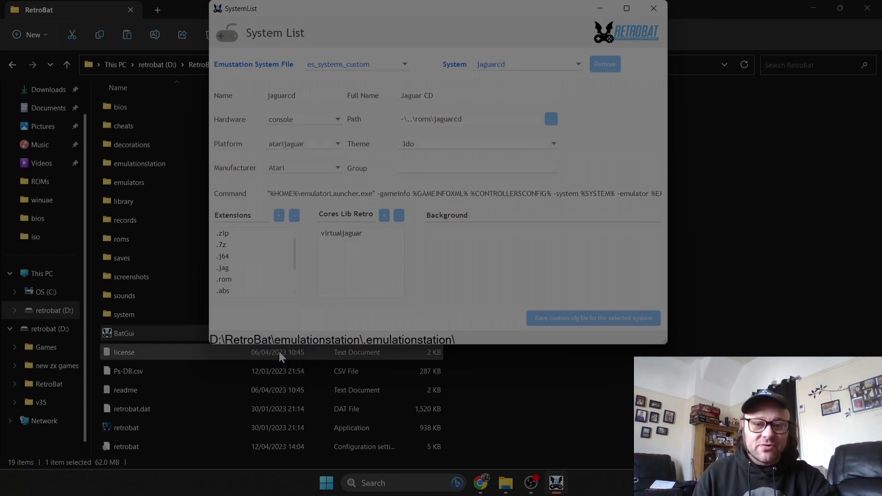
{"action": "left_click", "coordinate": [554, 144]}
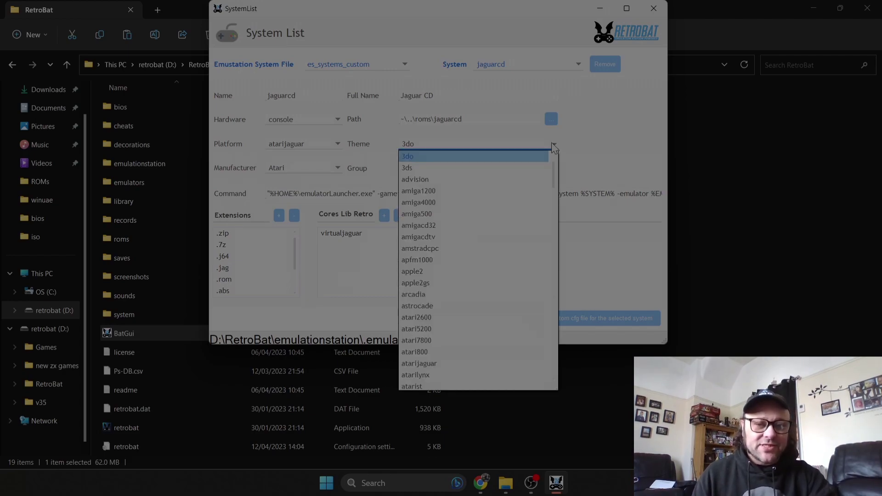
{"action": "left_click", "coordinate": [480, 363]}
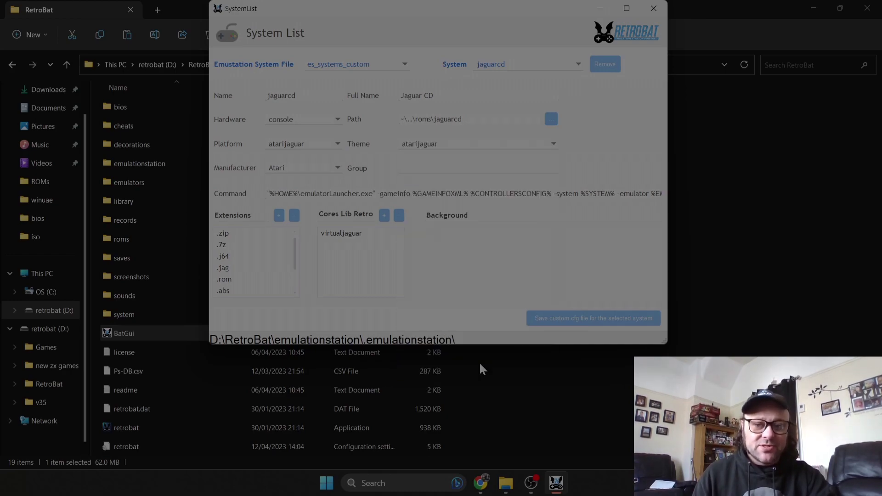
{"action": "left_click", "coordinate": [338, 168]}
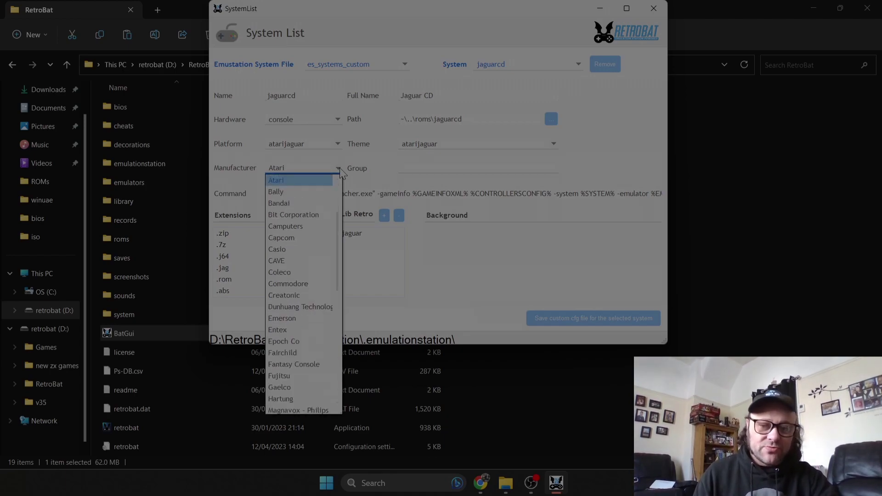
{"action": "left_click", "coordinate": [339, 169]}
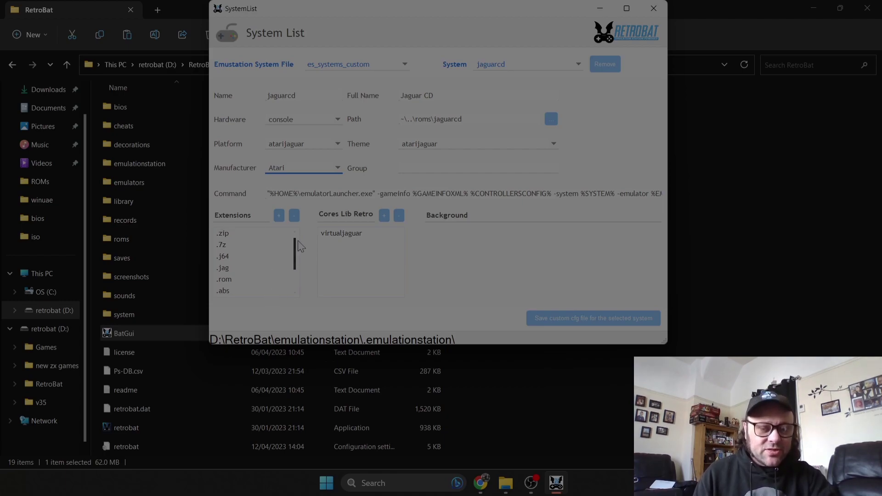
{"action": "scroll", "coordinate": [297, 271], "scroll_direction": "down", "scroll_amount": 1}
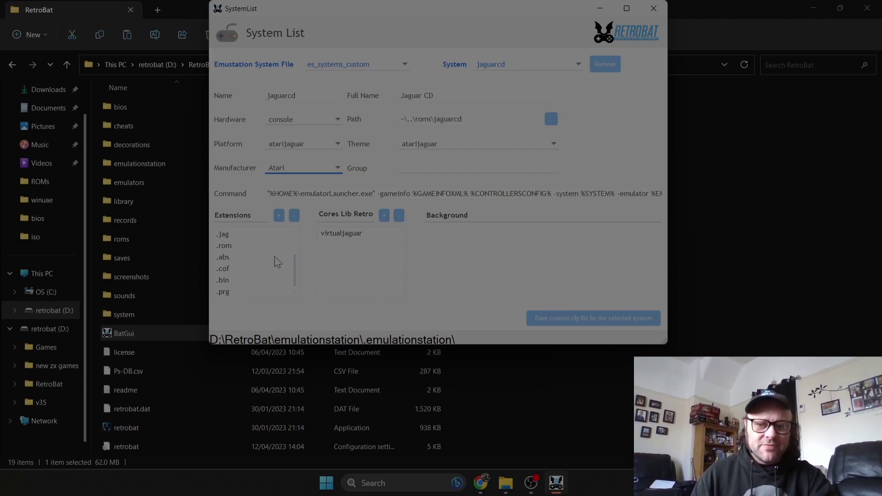
Step: Add cdi as a new file extension for the jaguarcd system
{"action": "left_click", "coordinate": [279, 216]}
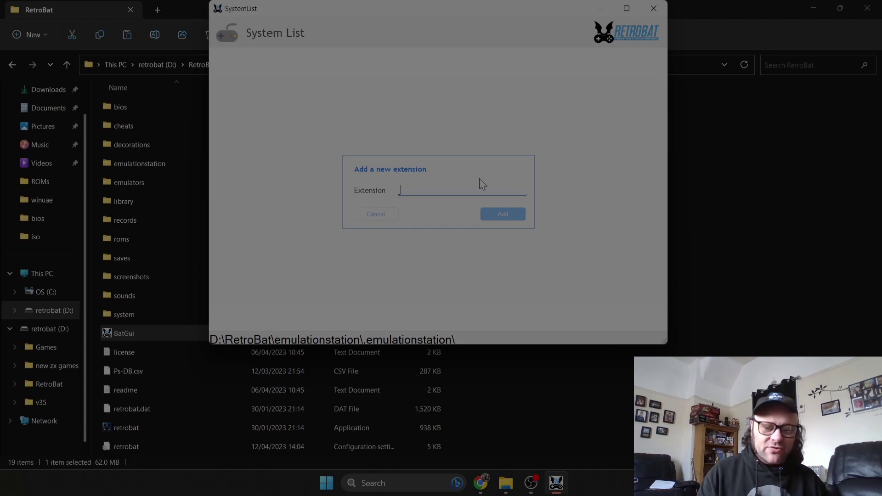
{"action": "type", "text": "cdi"}
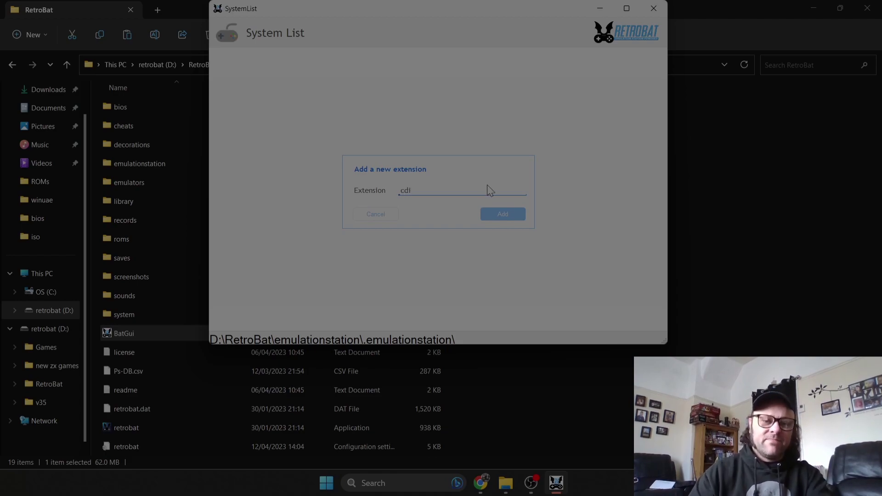
{"action": "left_click", "coordinate": [503, 214]}
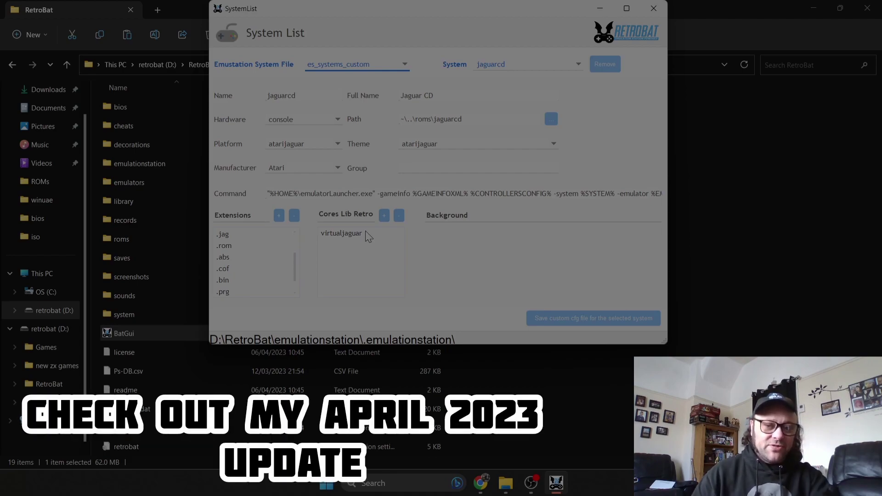
Step: Add bigpemu as a second libretro core next to virtualjaguar for jaguarcd
{"action": "left_click", "coordinate": [384, 216]}
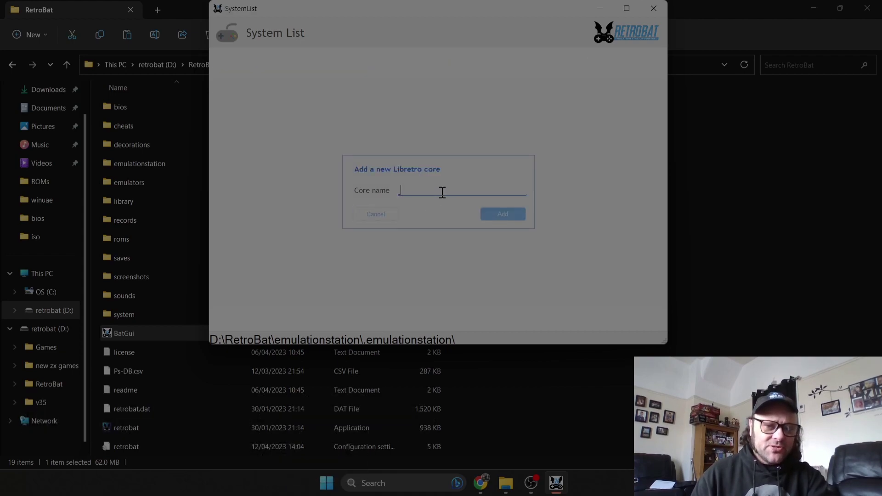
{"action": "type", "text": "bigp"}
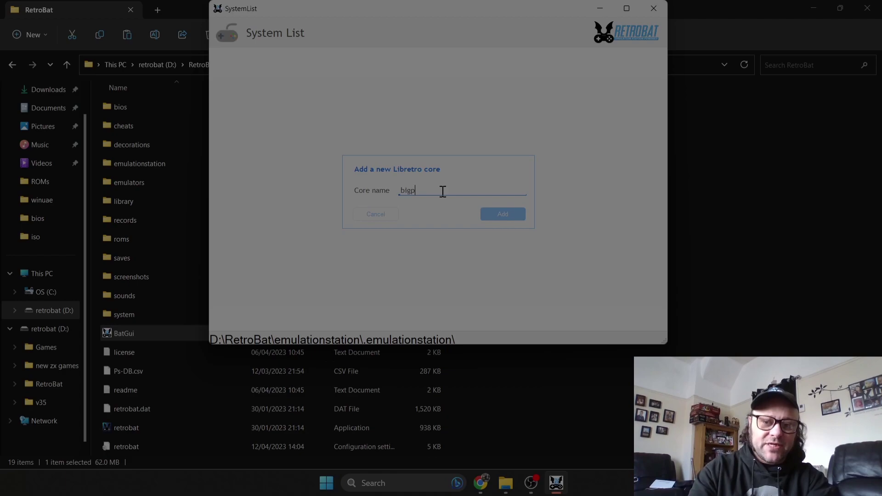
{"action": "type", "text": "emu"}
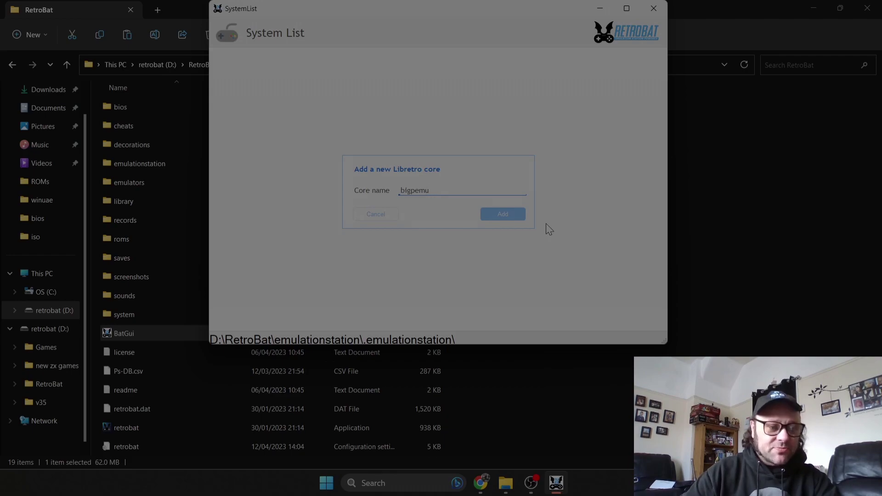
{"action": "left_click", "coordinate": [513, 218]}
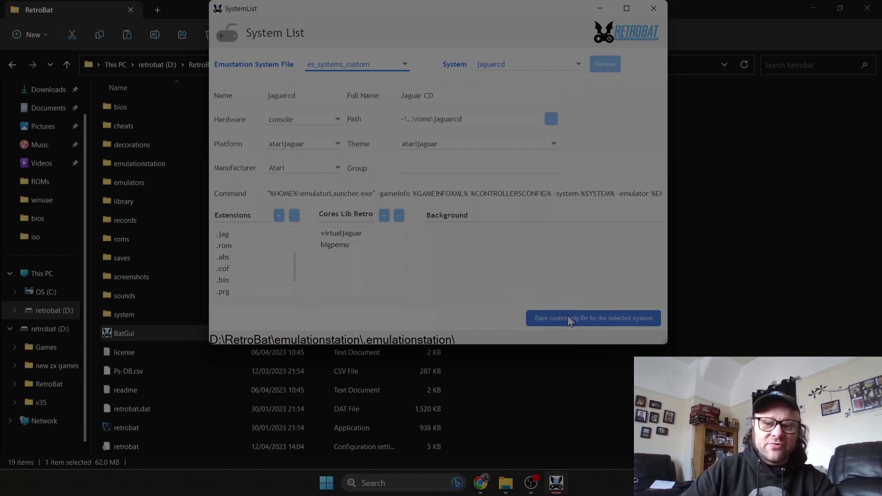
Step: Keep console hardware, save jaguarcd's custom cfg file, and close the System List window
{"action": "left_click", "coordinate": [339, 121]}
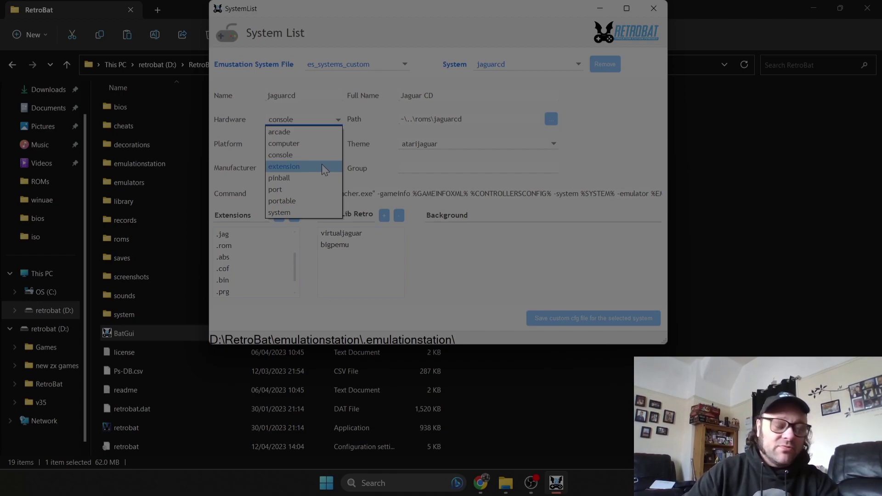
{"action": "left_click", "coordinate": [303, 155]}
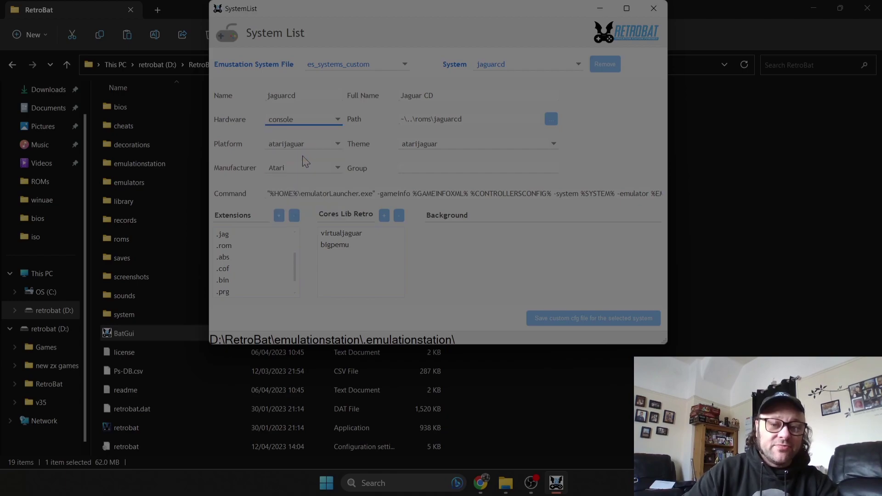
{"action": "left_click", "coordinate": [553, 319]}
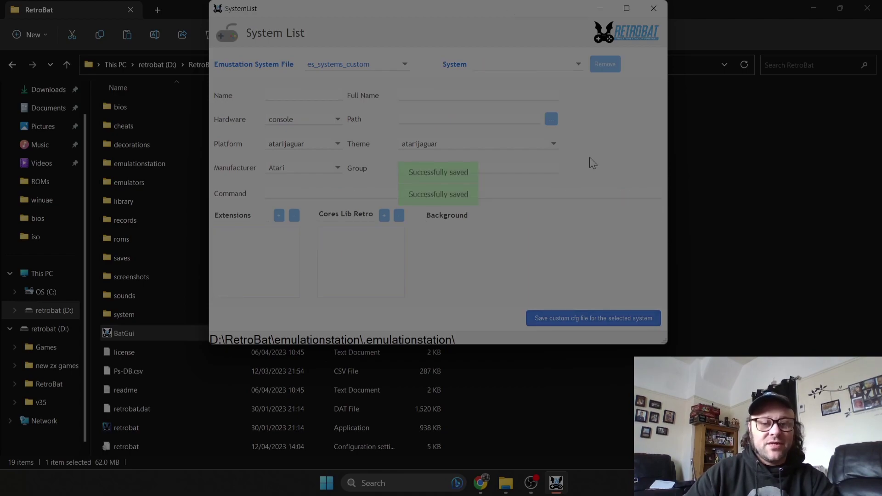
{"action": "left_click", "coordinate": [649, 5]}
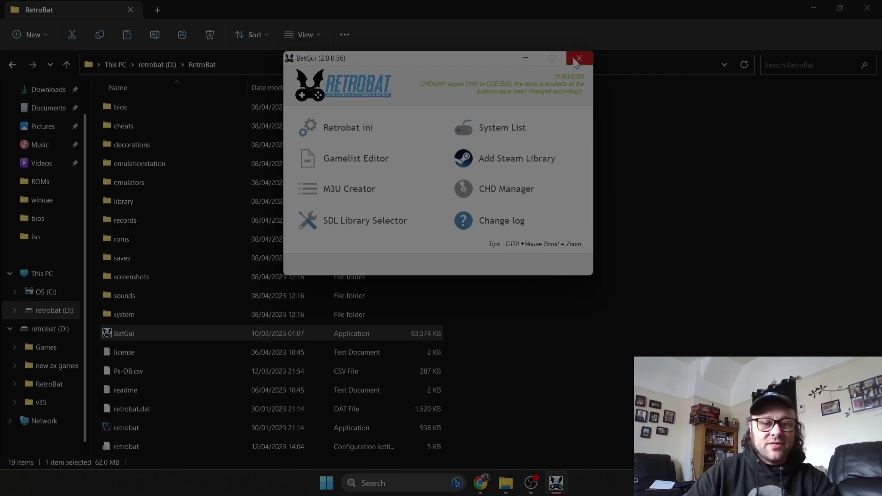
Step: Close BatGui and run retrobat.exe from the RetroBat folder
{"action": "left_click", "coordinate": [577, 60]}
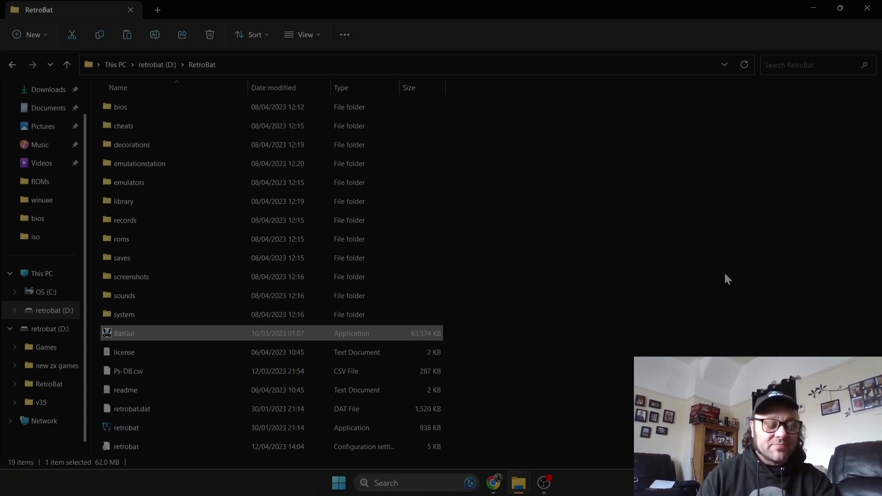
{"action": "left_click", "coordinate": [134, 427]}
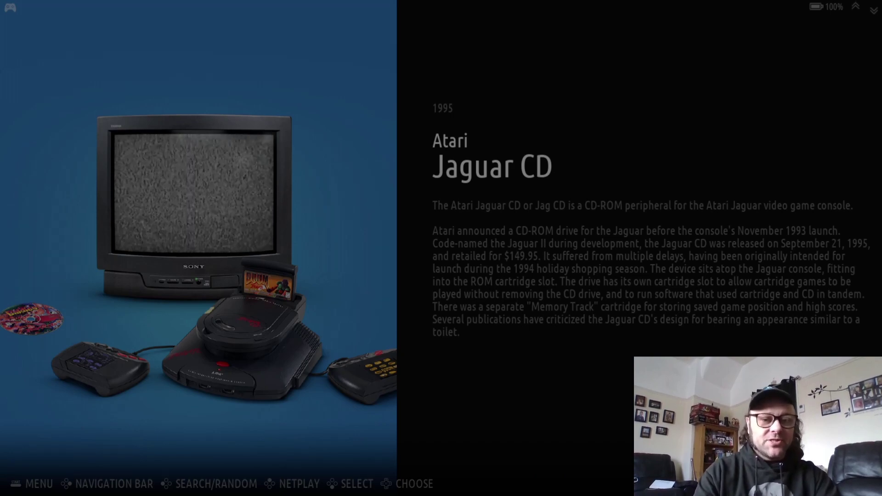
Step: From the Jaguar CD list, open the Scraper menu, review Scraper Settings, and select Scrape Now
{"action": "key", "text": "Return"}
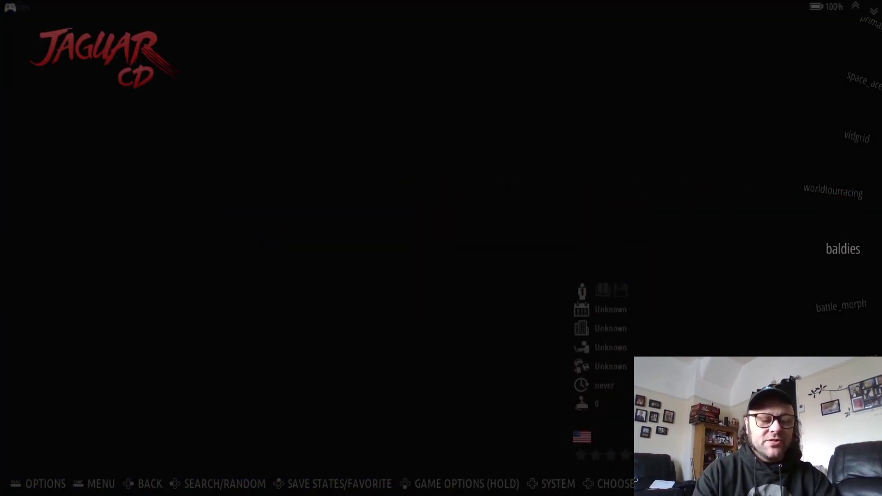
{"action": "key", "text": "Escape"}
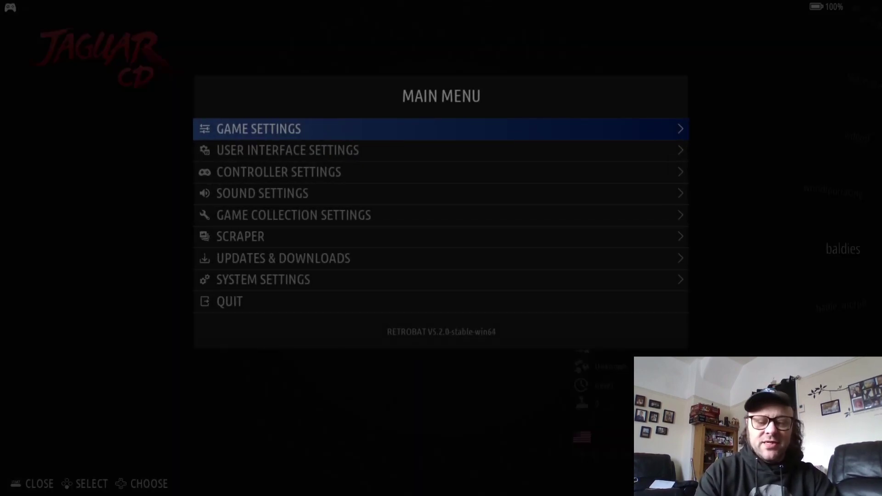
{"action": "key", "text": "Down"}
{"action": "key", "text": "Down"}
{"action": "key", "text": "Down"}
{"action": "key", "text": "Down"}
{"action": "key", "text": "Down"}
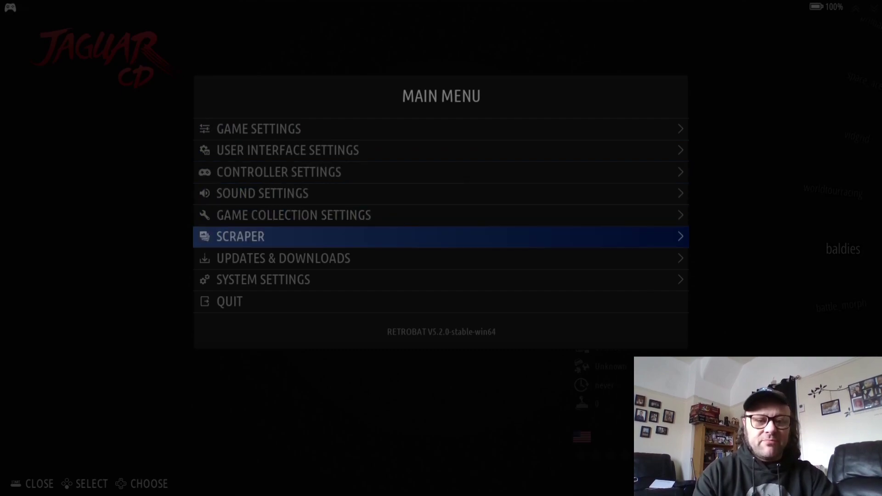
{"action": "key", "text": "Return"}
{"action": "key", "text": "Down"}
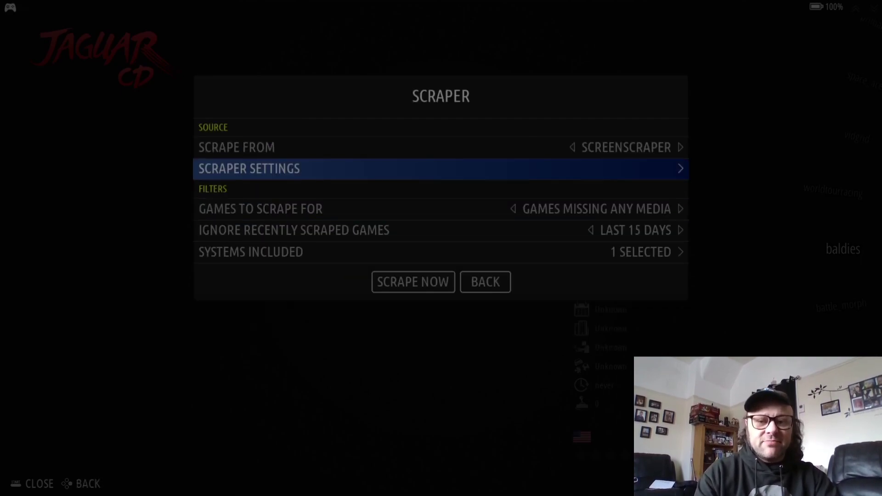
{"action": "key", "text": "Return"}
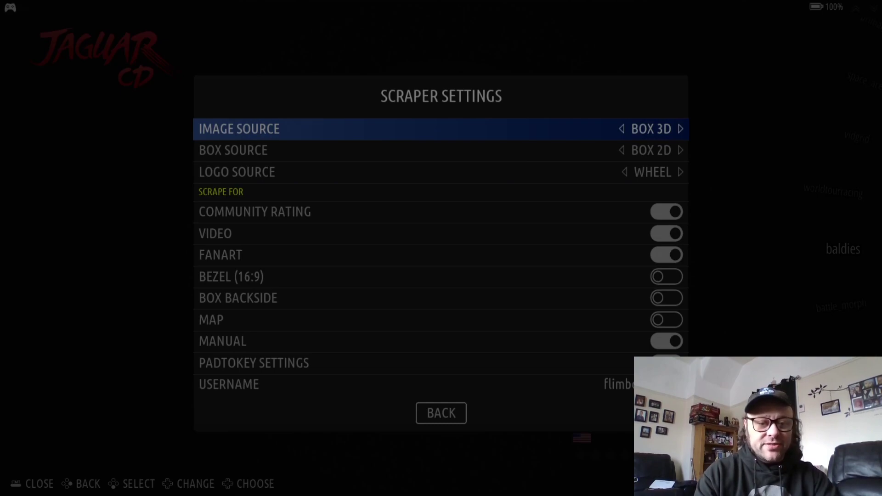
{"action": "key", "text": "Escape"}
{"action": "key", "text": "Down"}
{"action": "key", "text": "Down"}
{"action": "key", "text": "Down"}
{"action": "key", "text": "Down"}
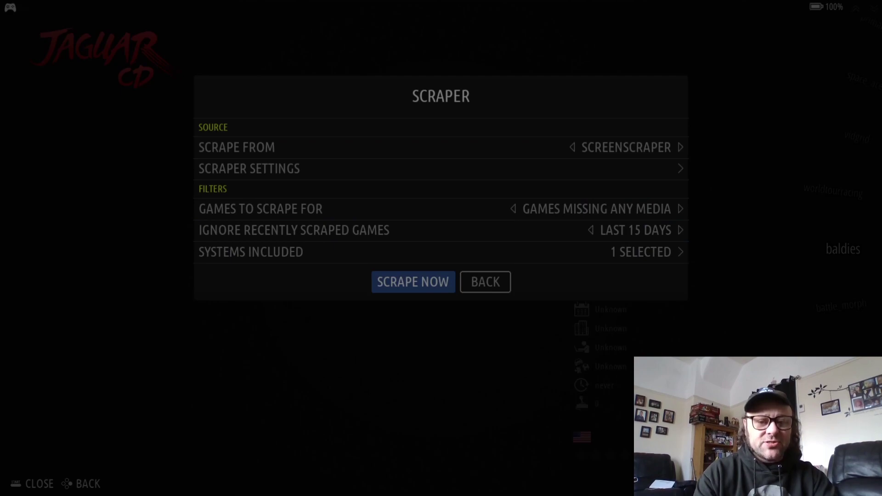
Step: Back out to the Jaguar CD system view while the scrape completes
{"action": "key", "text": "Return"}
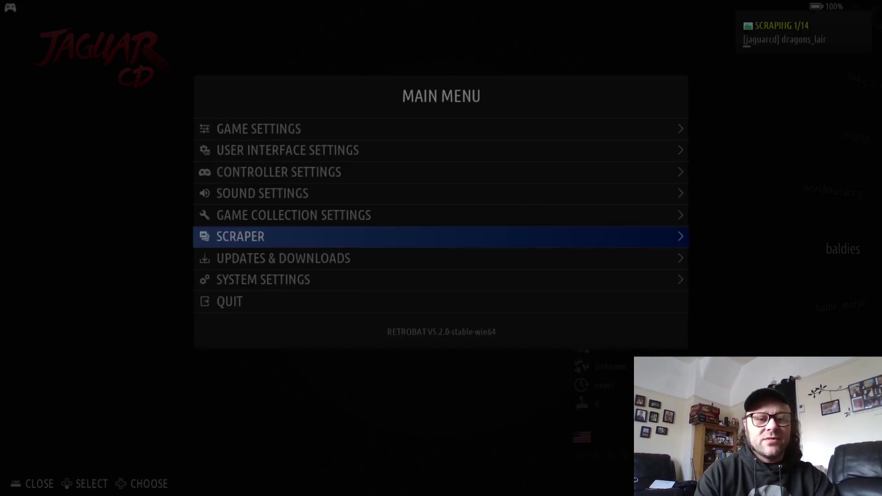
{"action": "key", "text": "Escape"}
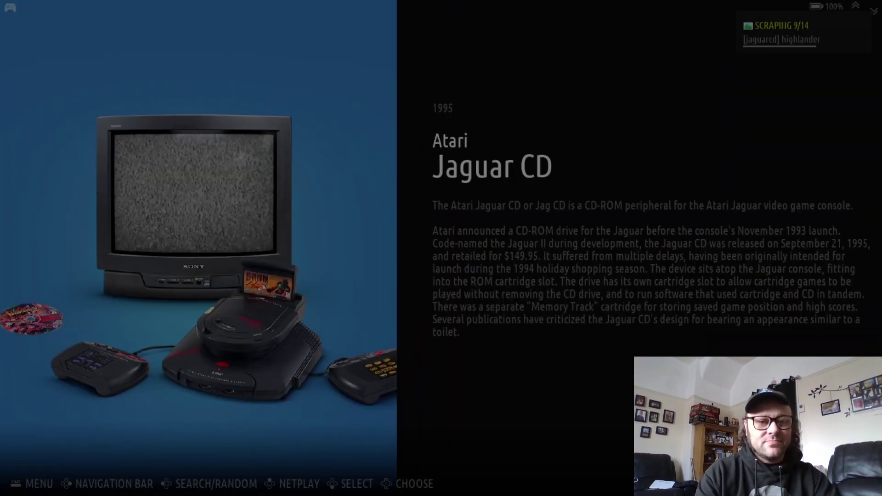
{"action": "key", "text": "Return"}
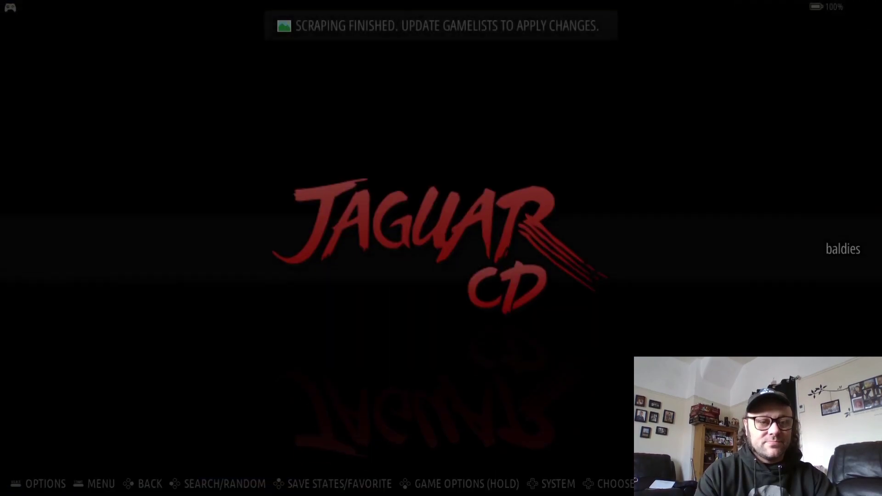
{"action": "key", "text": "Escape"}
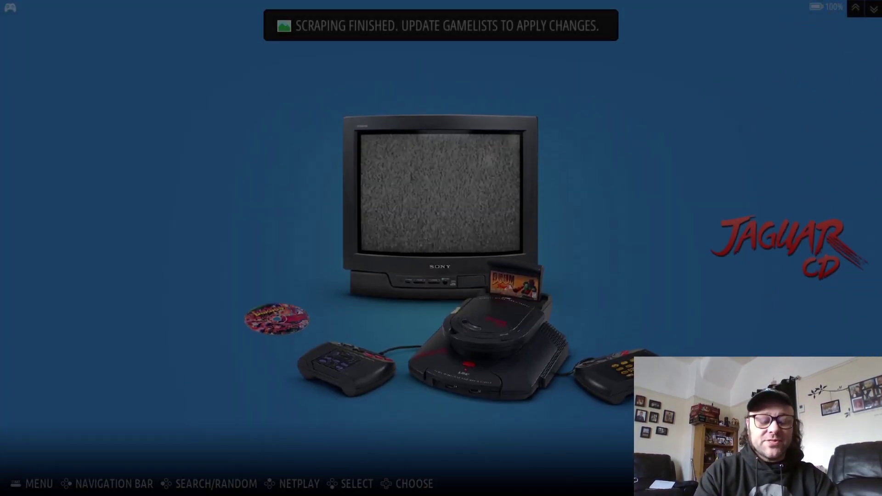
Step: Update the gamelists from Game Settings in the main menu, confirming with Yes
{"action": "key", "text": "Escape"}
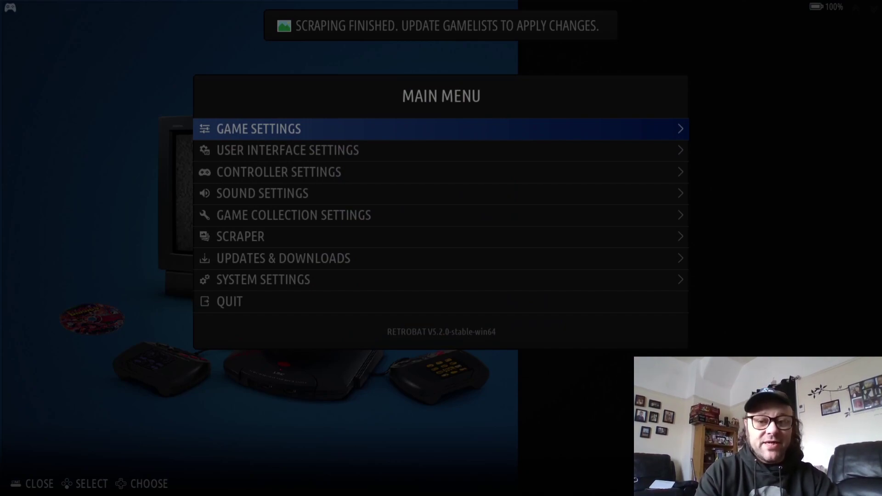
{"action": "key", "text": "Return"}
{"action": "key", "text": "Return"}
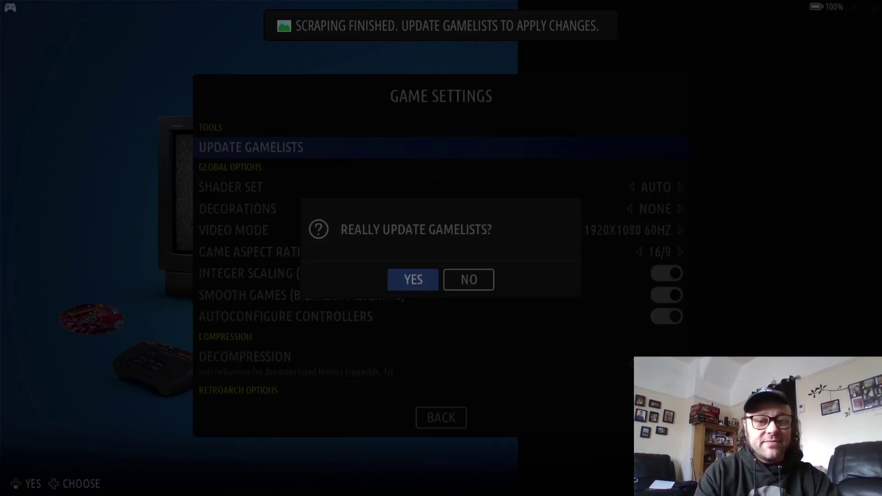
{"action": "key", "text": "Return"}
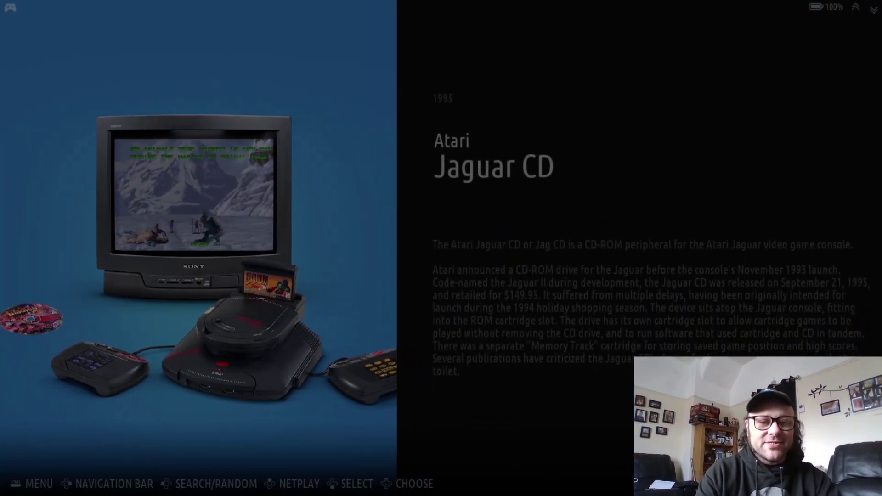
Step: Browse World Tour Racing, Vid Grid, Hover Strike, highlander and myst to check their scraped artwork
{"action": "key", "text": "Return"}
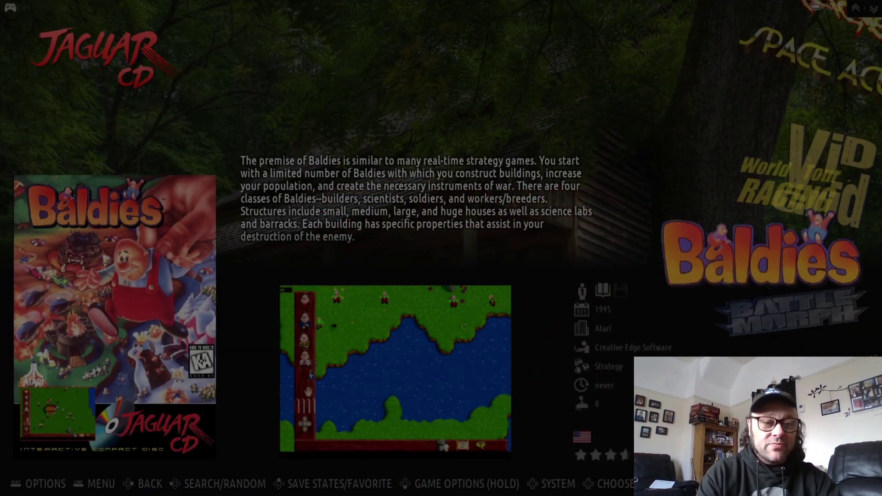
{"action": "key", "text": "Up"}
{"action": "key", "text": "Up"}
{"action": "key", "text": "Up"}
{"action": "key", "text": "Down"}
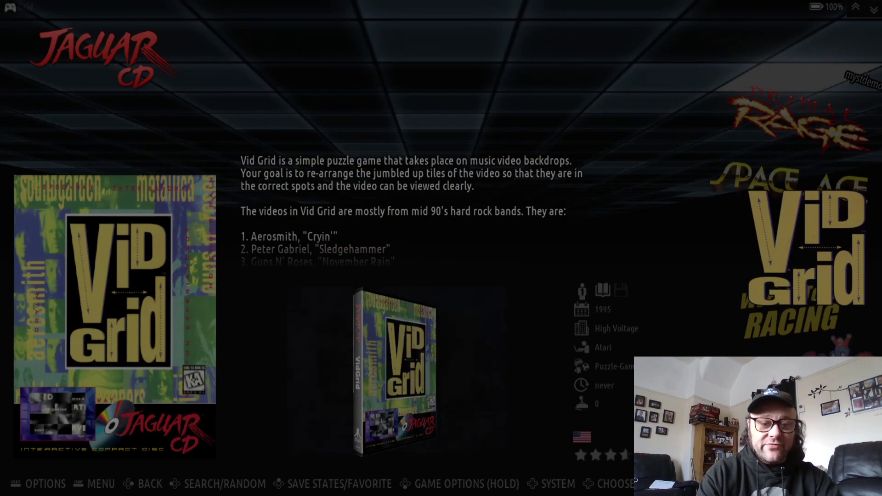
{"action": "key", "text": "Down"}
{"action": "key", "text": "Down"}
{"action": "key", "text": "Down"}
{"action": "key", "text": "Down"}
{"action": "key", "text": "Down"}
{"action": "key", "text": "Down"}
{"action": "key", "text": "Down"}
{"action": "key", "text": "Down"}
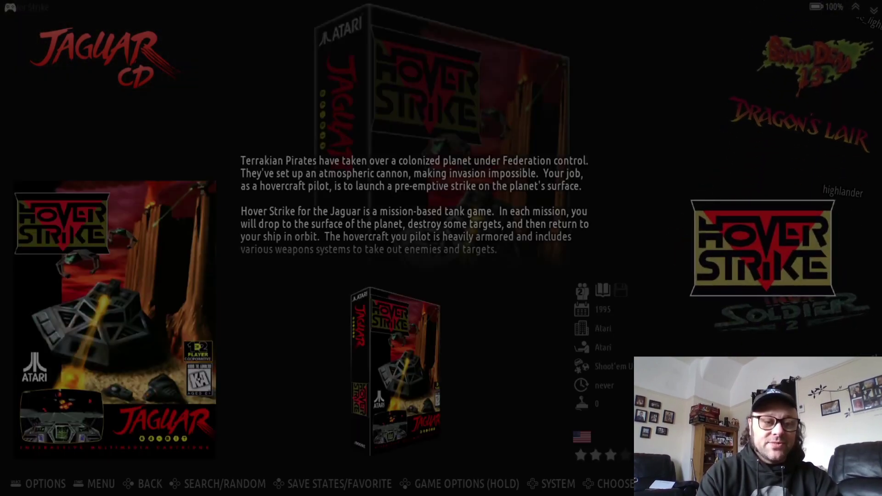
{"action": "key", "text": "Up"}
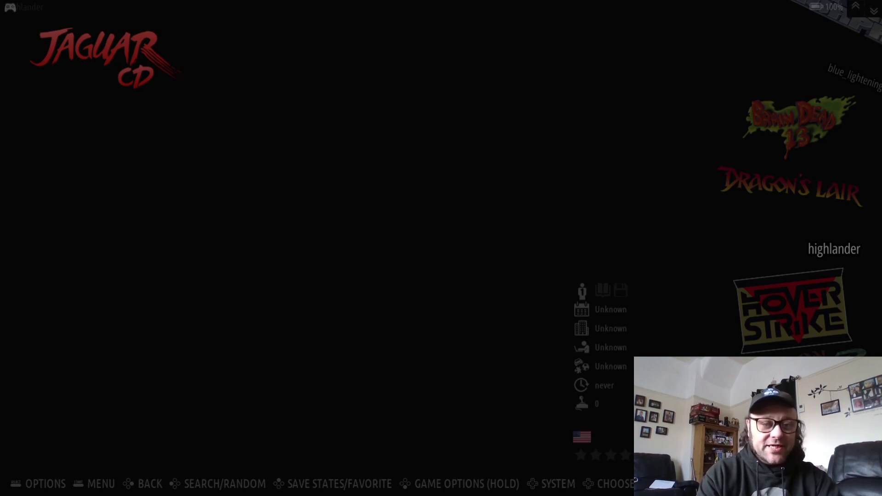
{"action": "key", "text": "Up"}
{"action": "key", "text": "Up"}
{"action": "key", "text": "Down"}
{"action": "key", "text": "Down"}
{"action": "key", "text": "Down"}
{"action": "key", "text": "Down"}
{"action": "key", "text": "Down"}
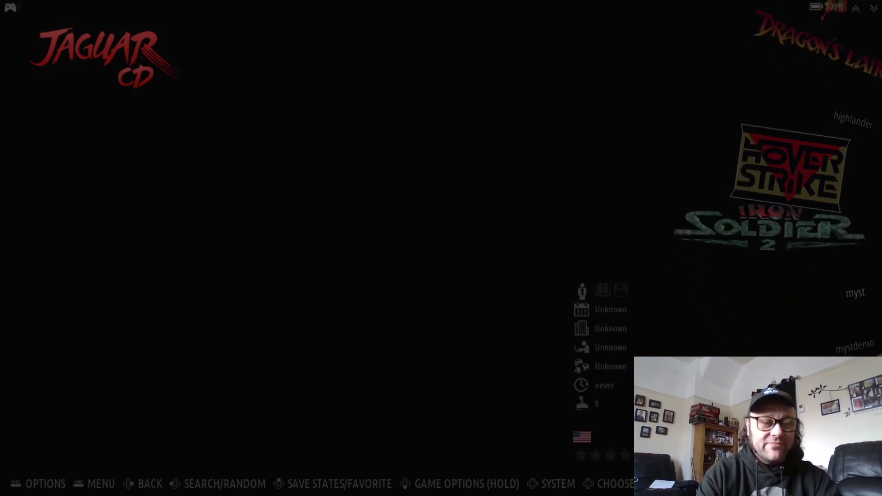